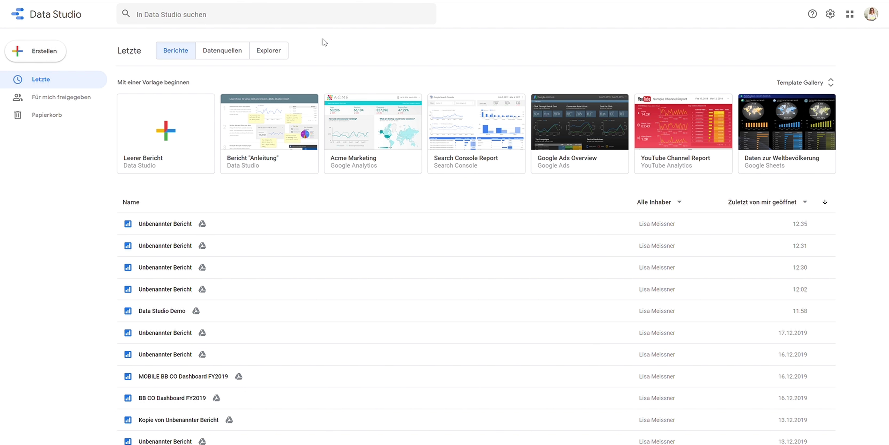
# Open the Erstellen menu to start a new blank report
pyautogui.click(43, 55)
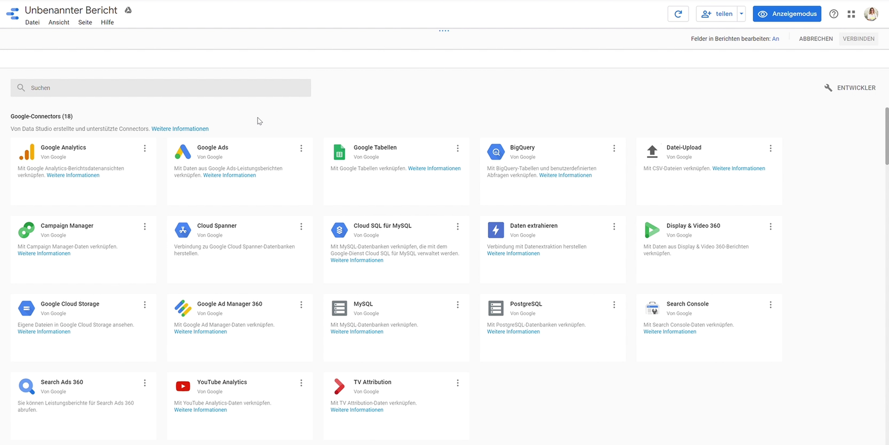
pyautogui.scroll(-1, 258, 118)
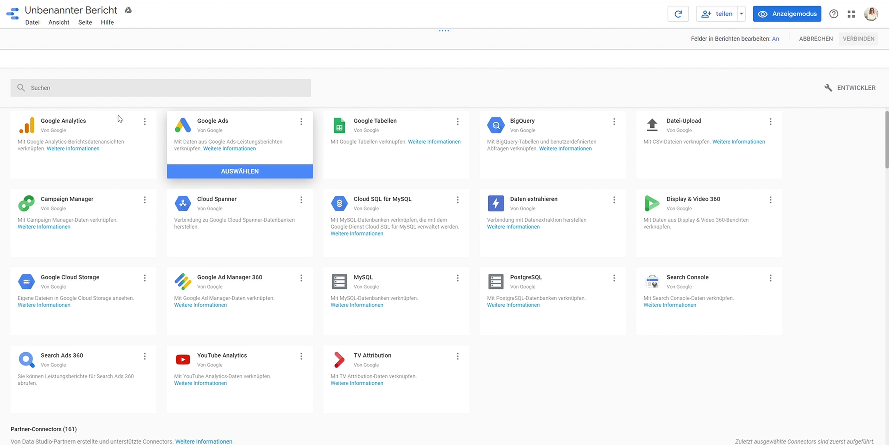
pyautogui.moveTo(83, 121)
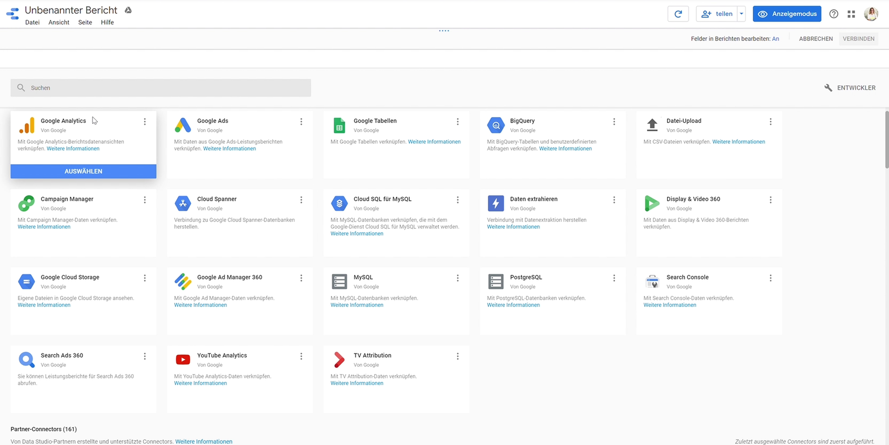
pyautogui.moveTo(232, 134)
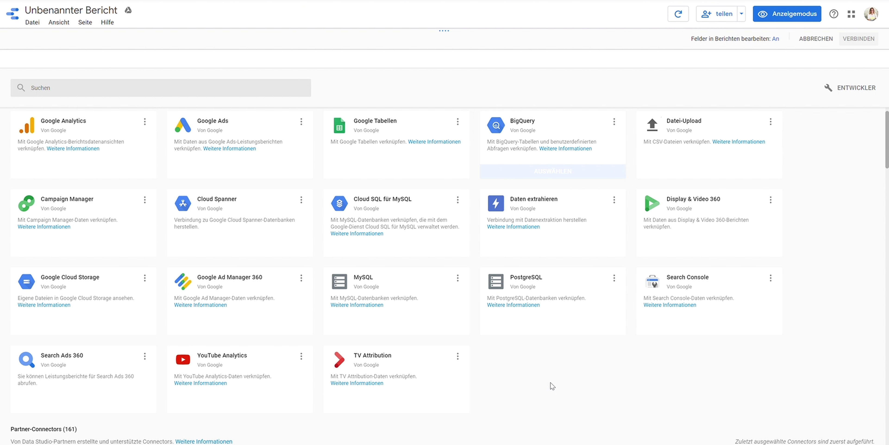
pyautogui.scroll(1, 550, 382)
pyautogui.scroll(-5, 551, 383)
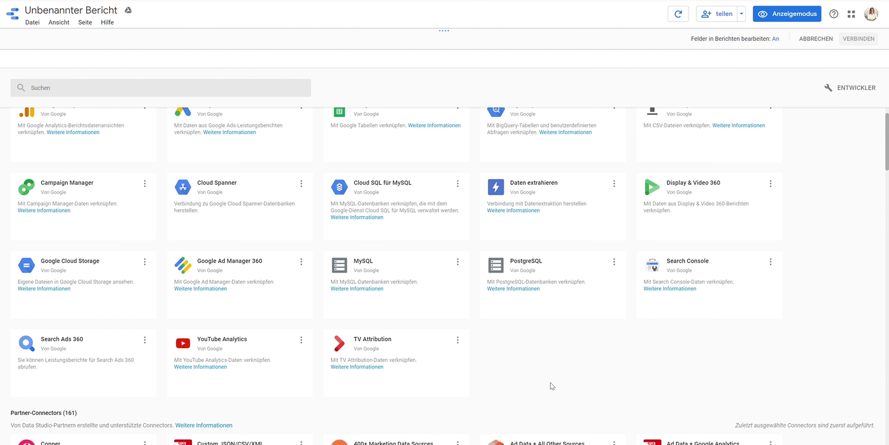
pyautogui.moveTo(551, 382)
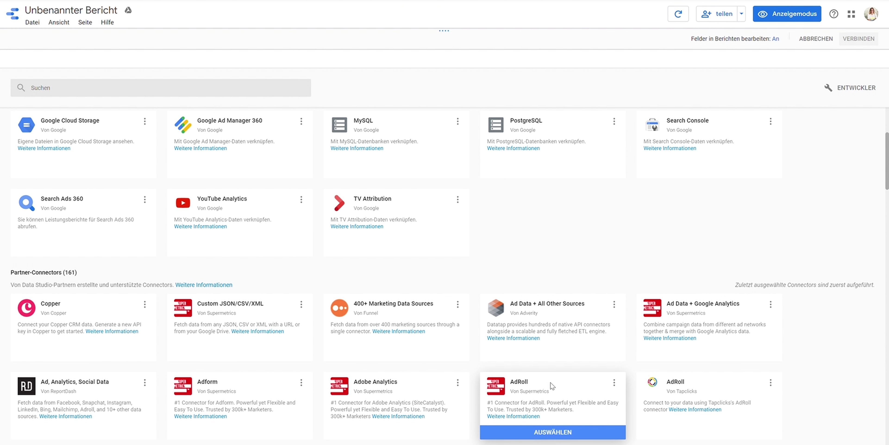
pyautogui.scroll(-3, 551, 382)
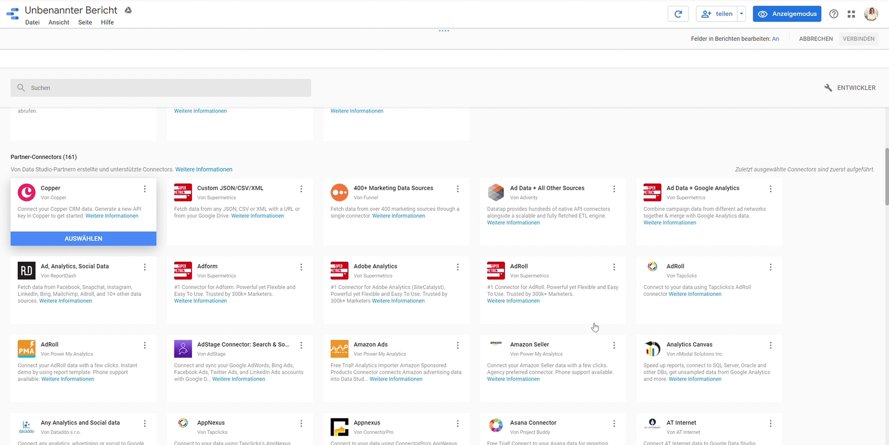
pyautogui.scroll(-3, 595, 327)
pyautogui.scroll(-4, 818, 333)
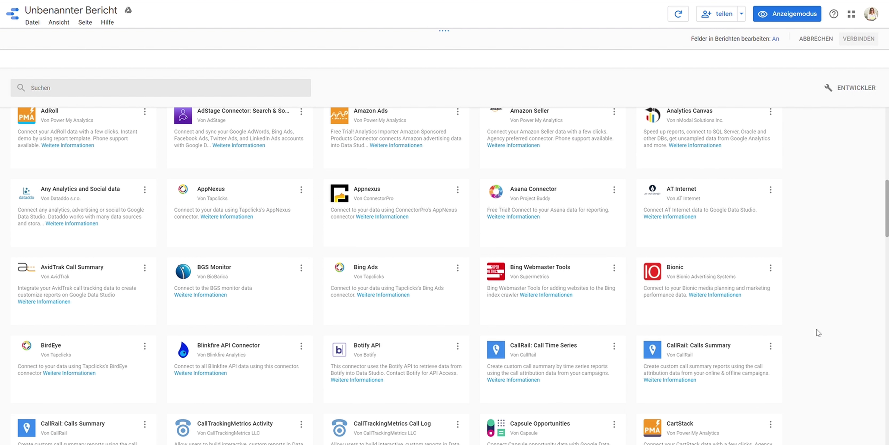
pyautogui.scroll(-3, 818, 332)
pyautogui.scroll(-4, 818, 332)
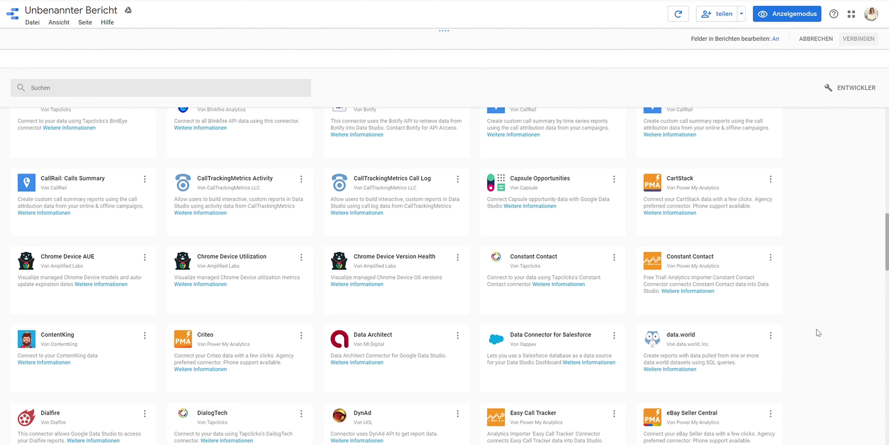
pyautogui.scroll(-2, 818, 331)
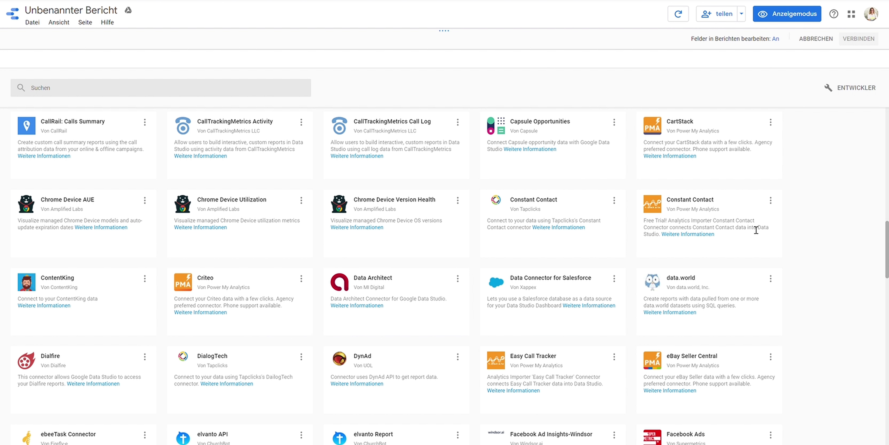
pyautogui.scroll(-8, 826, 334)
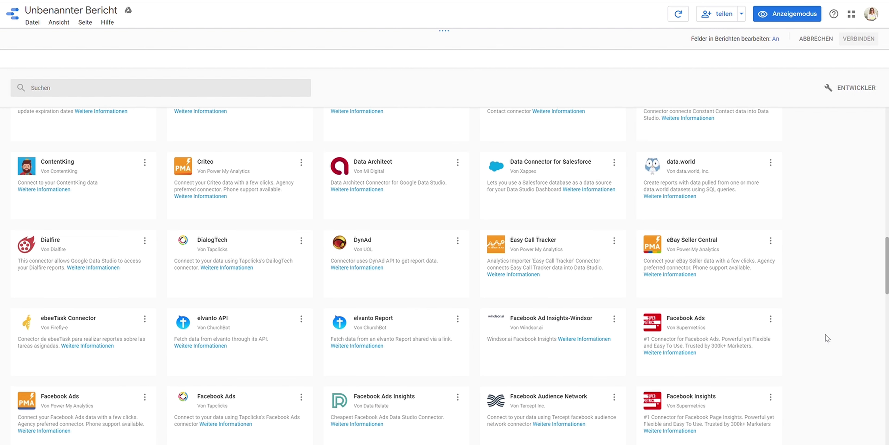
pyautogui.scroll(-15, 826, 334)
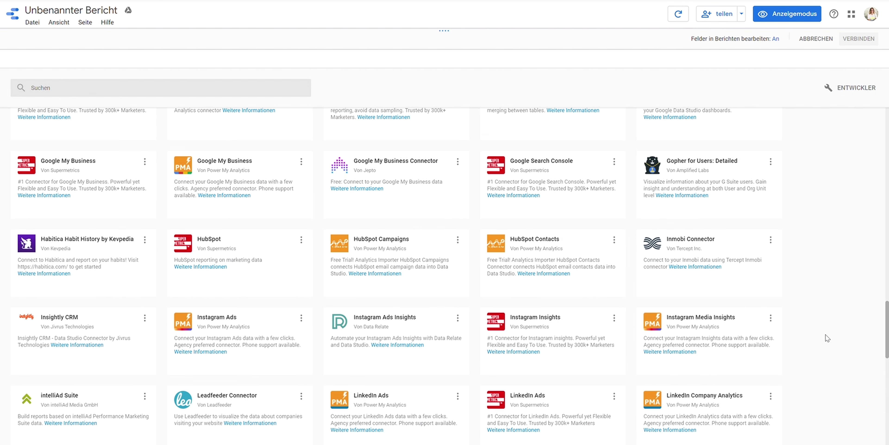
pyautogui.scroll(-16, 825, 334)
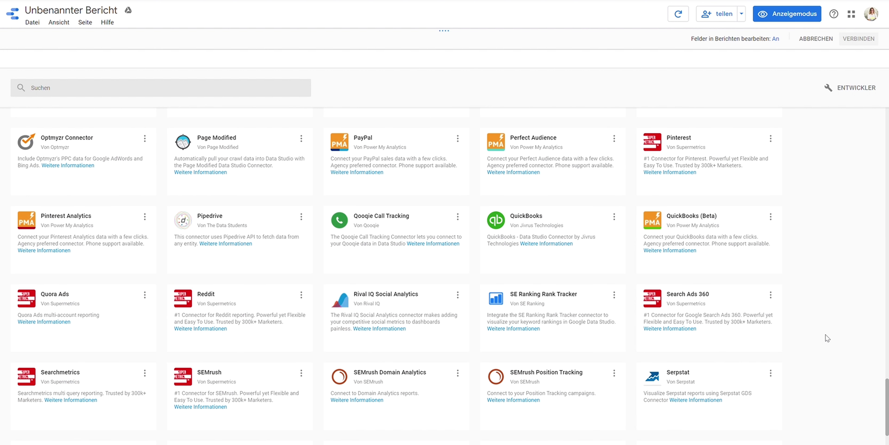
pyautogui.scroll(-10, 825, 334)
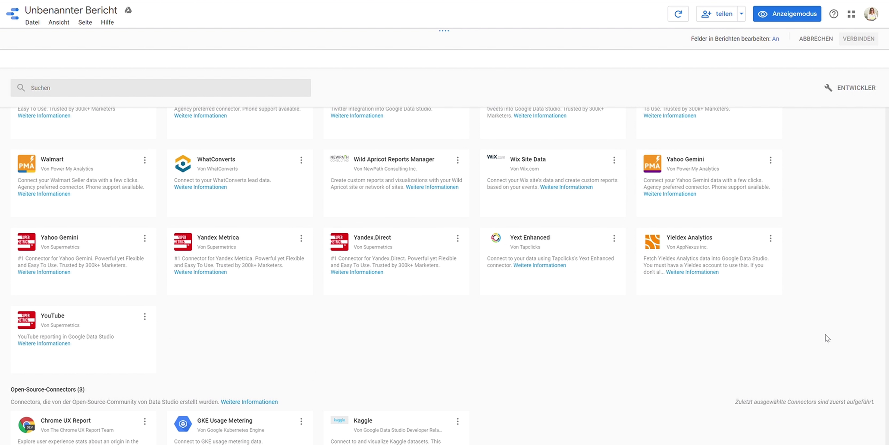
pyautogui.scroll(10, 684, 342)
pyautogui.scroll(20, 684, 341)
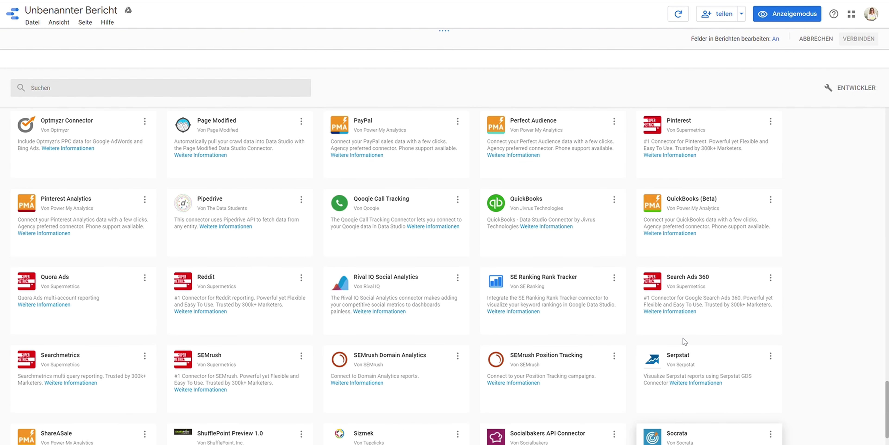
pyautogui.scroll(20, 688, 342)
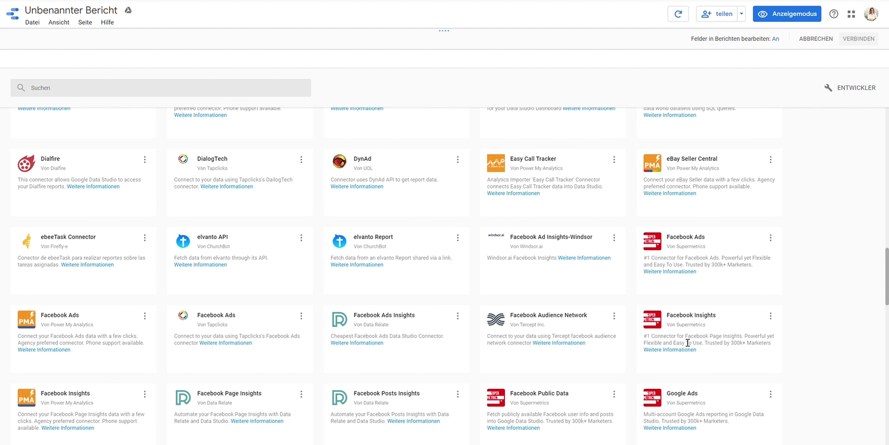
pyautogui.moveTo(687, 342)
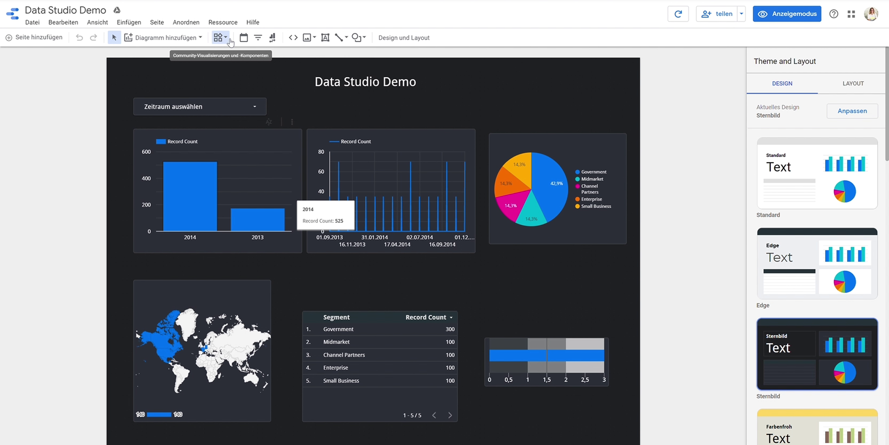
# Peek at the Community-Visualisierungen panel, close it, then list the Diagramm hinzufügen chart types
pyautogui.click(231, 41)
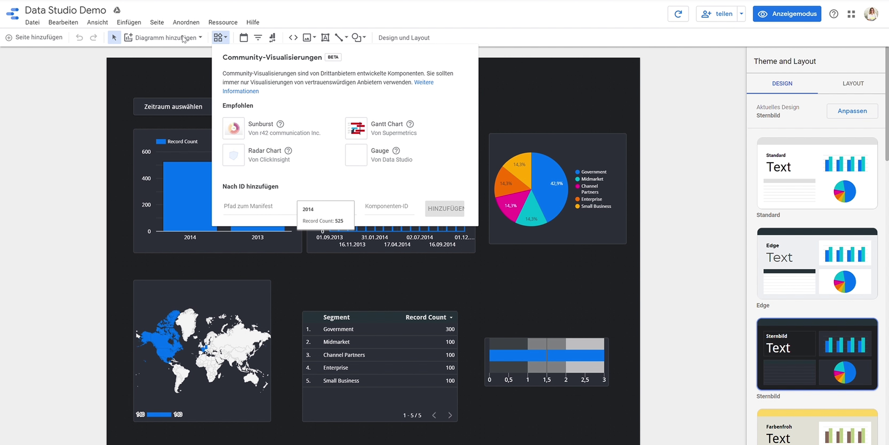
pyautogui.click(185, 40)
pyautogui.click(186, 39)
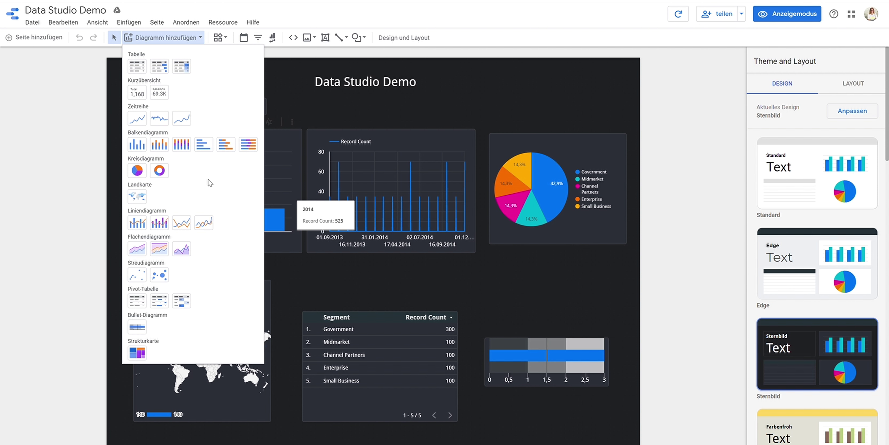
# Dismiss the Diagramm hinzufügen chart list without adding a chart
pyautogui.click(195, 40)
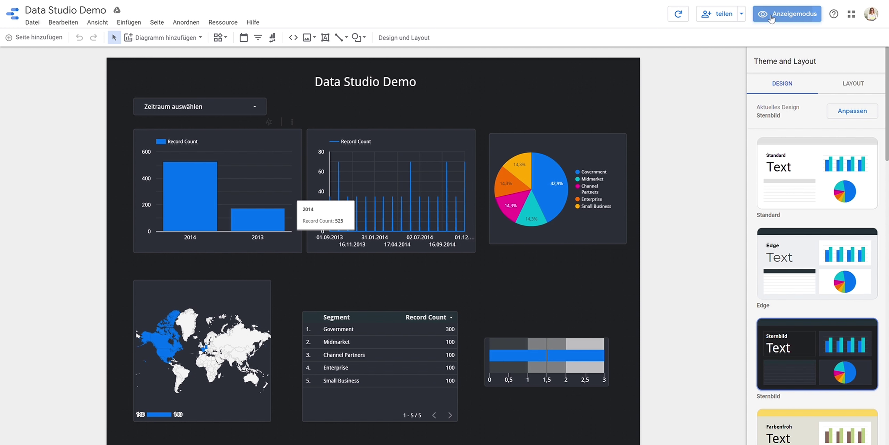
# Switch to view mode and drill the pie chart down from Segment to Product
pyautogui.click(771, 18)
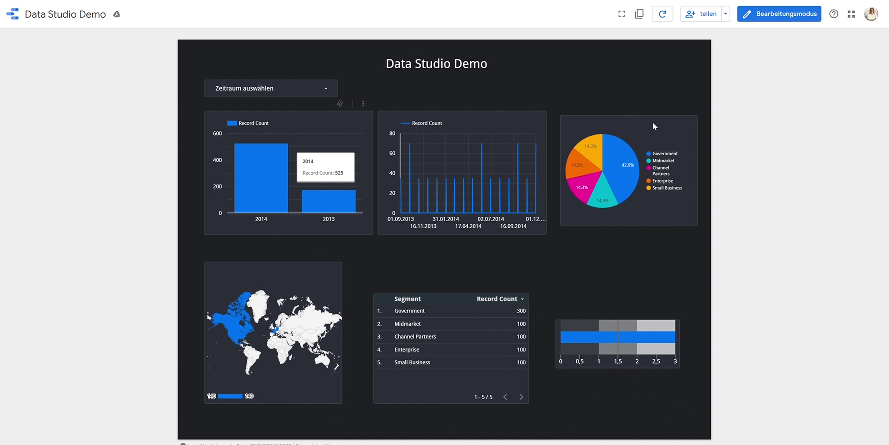
pyautogui.moveTo(618, 153)
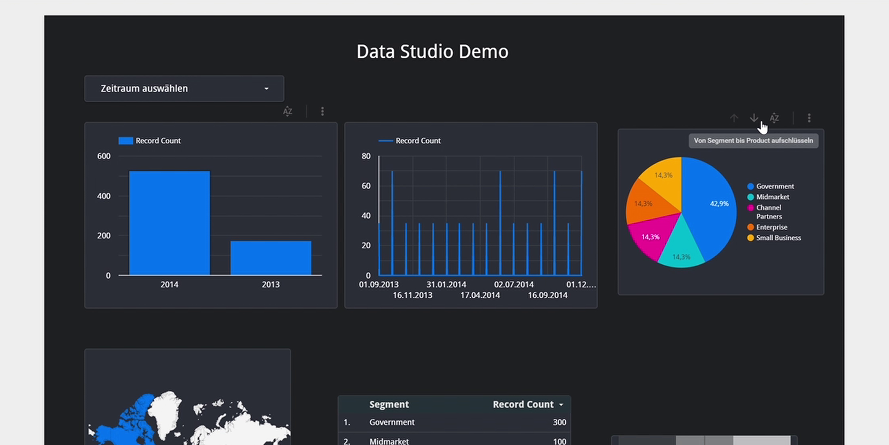
pyautogui.click(760, 127)
pyautogui.click(758, 122)
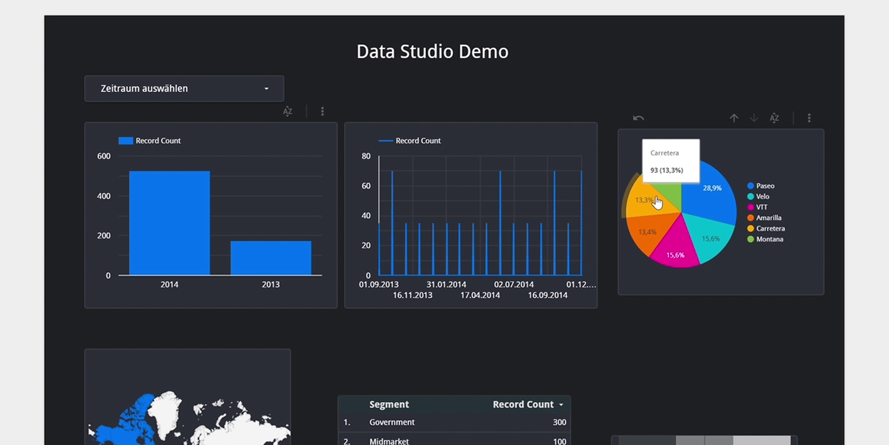
pyautogui.moveTo(656, 229)
pyautogui.moveTo(676, 186)
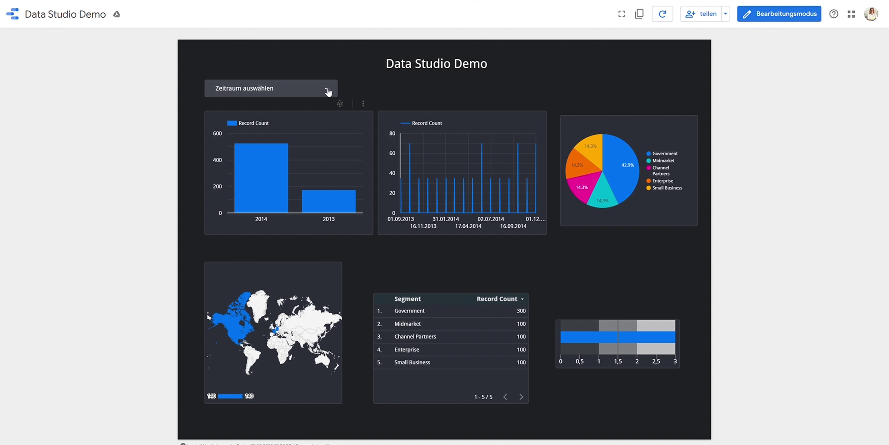
pyautogui.click(328, 92)
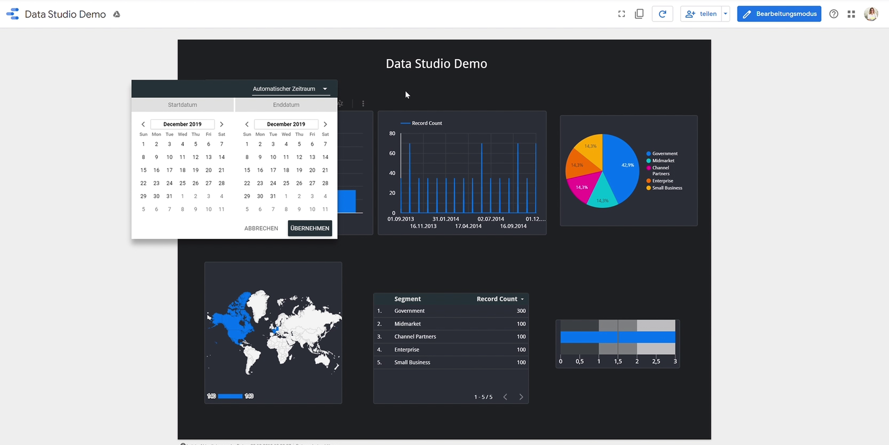
pyautogui.click(441, 89)
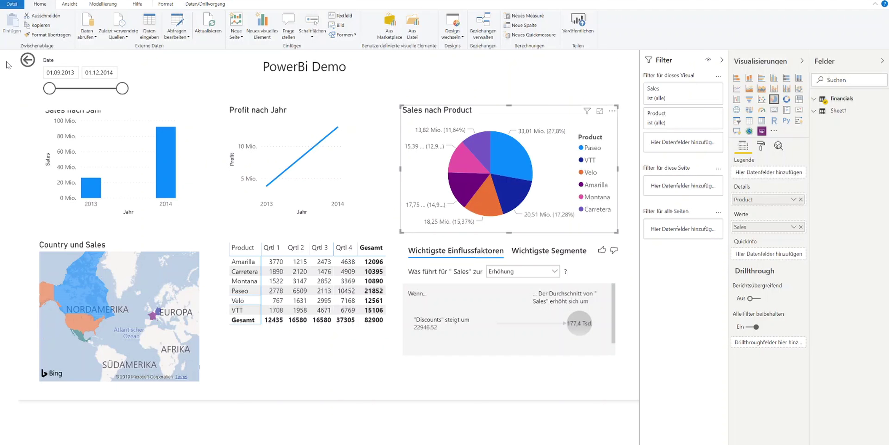
# Show the Sheet1 population table for Canada, Germany, France, Mexico and USA in Data view
pyautogui.click(13, 81)
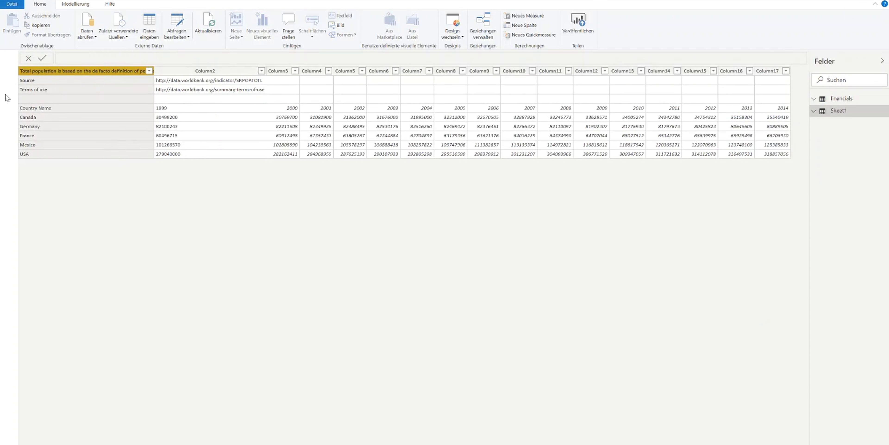
# Inspect the financials and Sheet1 tables in Model view
pyautogui.click(8, 101)
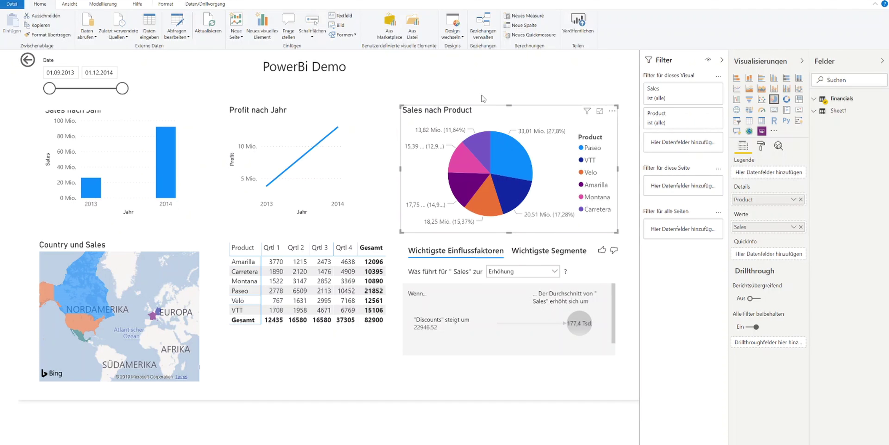
# Select the Paseo slice in the Sales nach Product pie chart to cross-filter every visual
pyautogui.moveTo(507, 152)
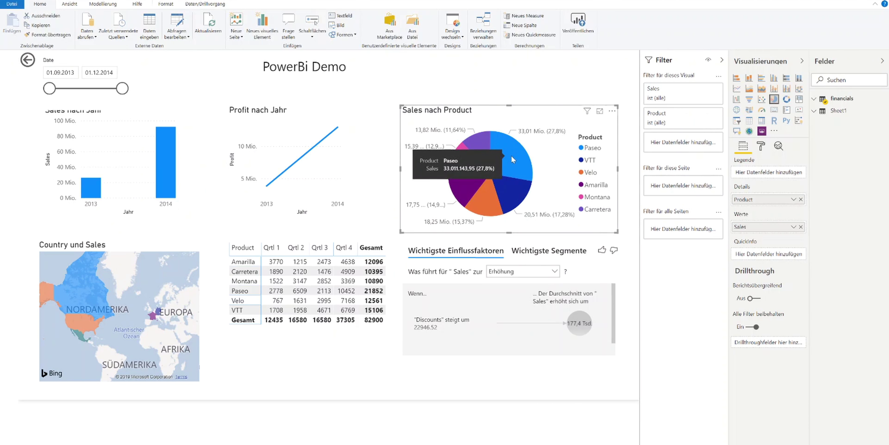
pyautogui.click(511, 155)
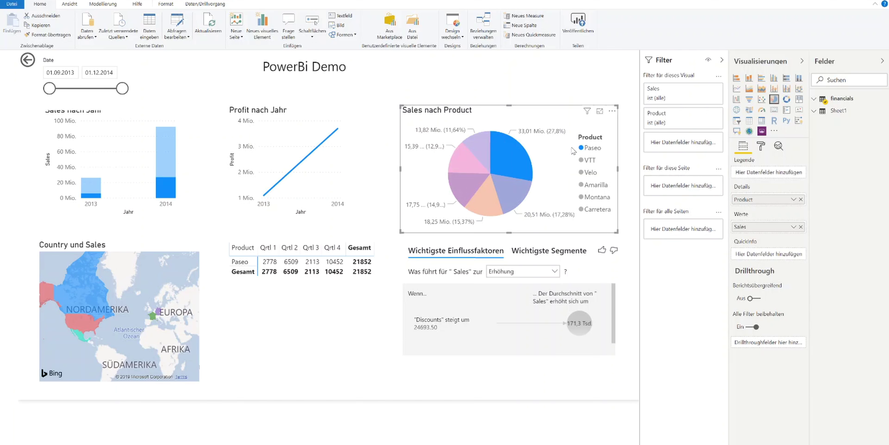
pyautogui.moveTo(529, 159)
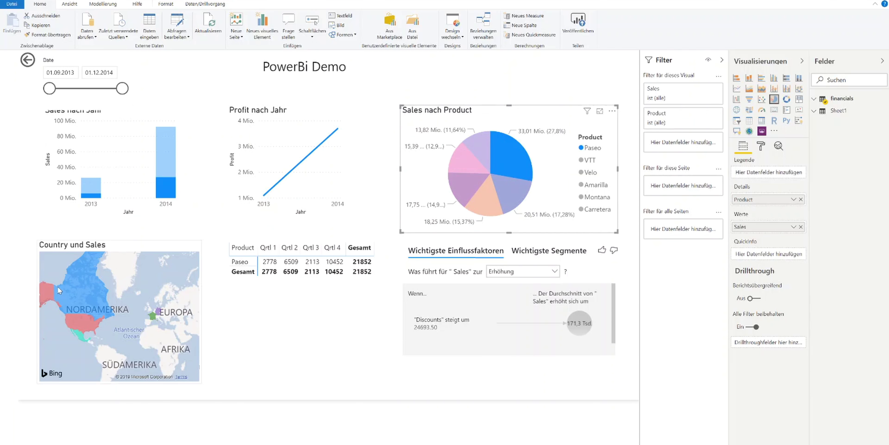
pyautogui.moveTo(58, 288)
pyautogui.moveTo(264, 325)
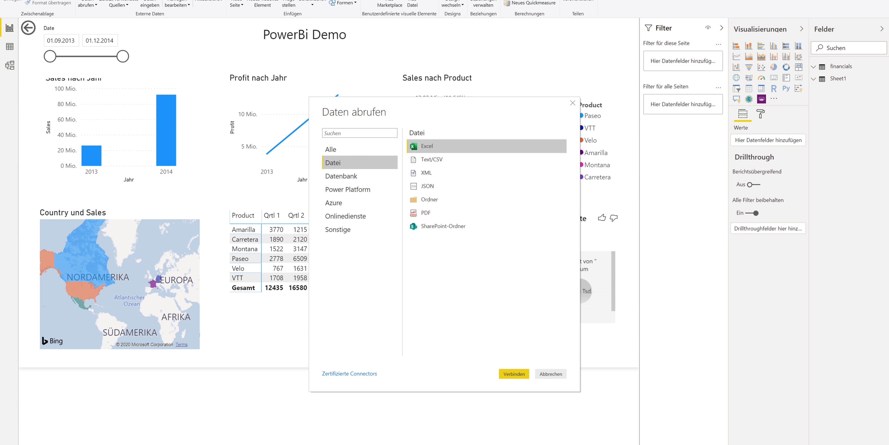
# Browse the Datenbank, Power Platform and Azure connector categories in Daten abrufen
pyautogui.click(341, 176)
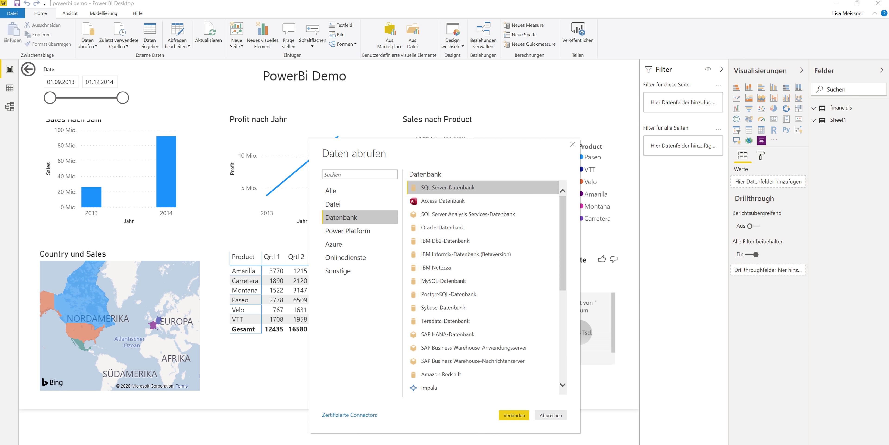
pyautogui.click(347, 231)
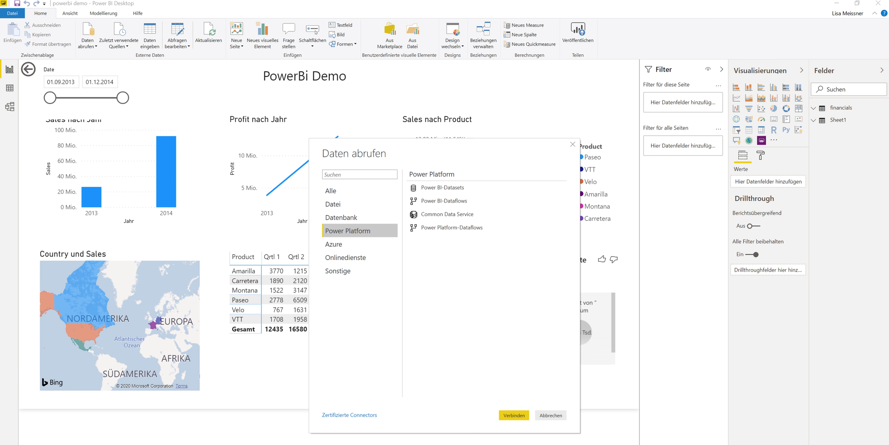
pyautogui.click(345, 244)
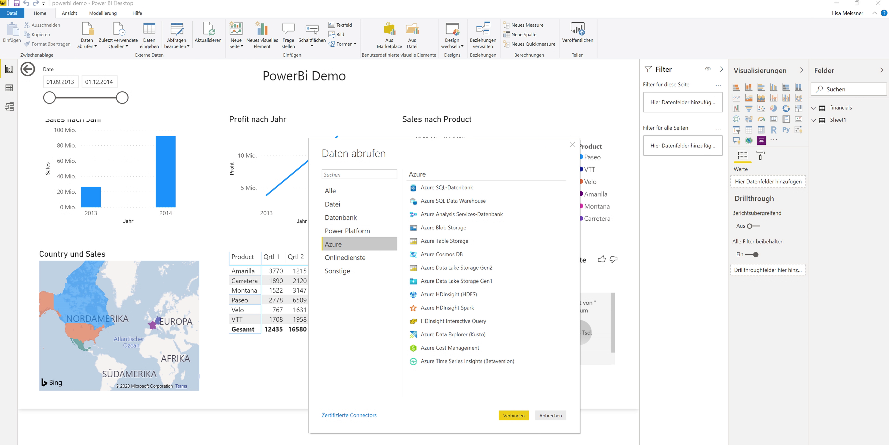
# List the Onlinedienste connectors such as SharePoint Online-Liste, Dynamics 365 and Salesforce
pyautogui.click(345, 257)
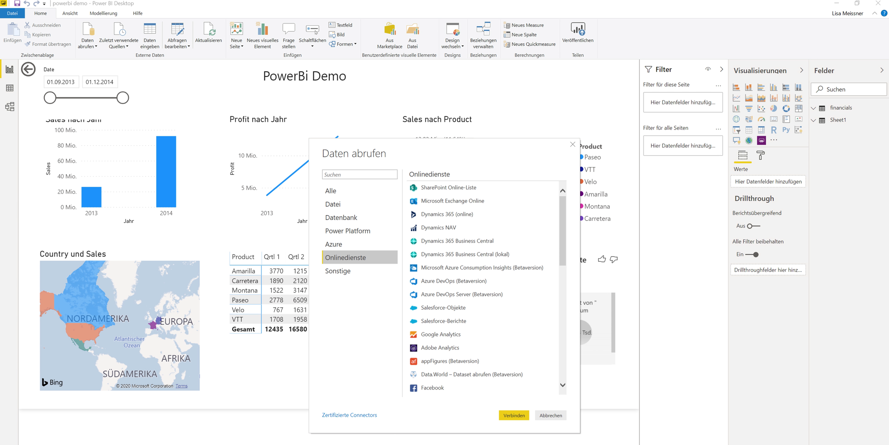